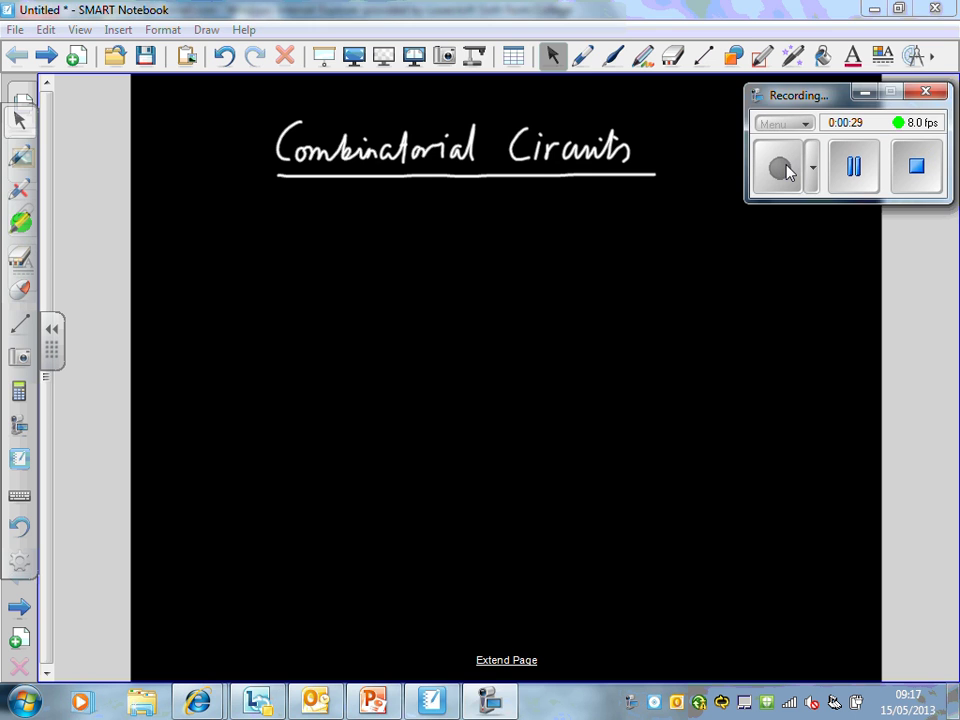
- With the pen, handwrite p∨(~p∧q) below the title
{"action": "left_click", "coordinate": [19, 155]}
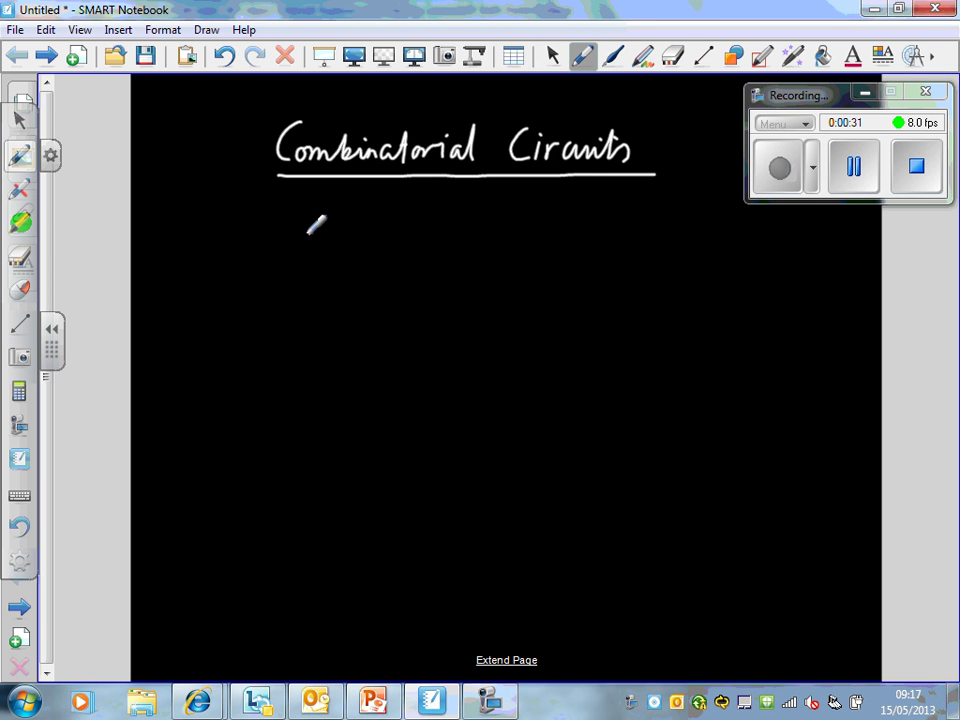
{"action": "mouse_move", "coordinate": [304, 228]}
{"action": "left_mouse_down"}
{"action": "mouse_move", "coordinate": [299, 270]}
{"action": "mouse_move", "coordinate": [322, 235]}
{"action": "mouse_move", "coordinate": [308, 258]}
{"action": "mouse_move", "coordinate": [372, 226]}
{"action": "mouse_move", "coordinate": [405, 225]}
{"action": "mouse_move", "coordinate": [406, 278]}
{"action": "mouse_move", "coordinate": [409, 243]}
{"action": "mouse_move", "coordinate": [422, 240]}
{"action": "mouse_move", "coordinate": [435, 238]}
{"action": "mouse_move", "coordinate": [427, 275]}
{"action": "mouse_move", "coordinate": [448, 238]}
{"action": "mouse_move", "coordinate": [455, 252]}
{"action": "mouse_move", "coordinate": [522, 282]}
{"action": "left_mouse_up"}
{"action": "left_click", "coordinate": [434, 238]}
{"action": "mouse_move", "coordinate": [546, 226]}
{"action": "left_mouse_down"}
{"action": "mouse_move", "coordinate": [562, 262]}
{"action": "mouse_move", "coordinate": [544, 290]}
{"action": "mouse_move", "coordinate": [536, 262]}
{"action": "left_mouse_up"}
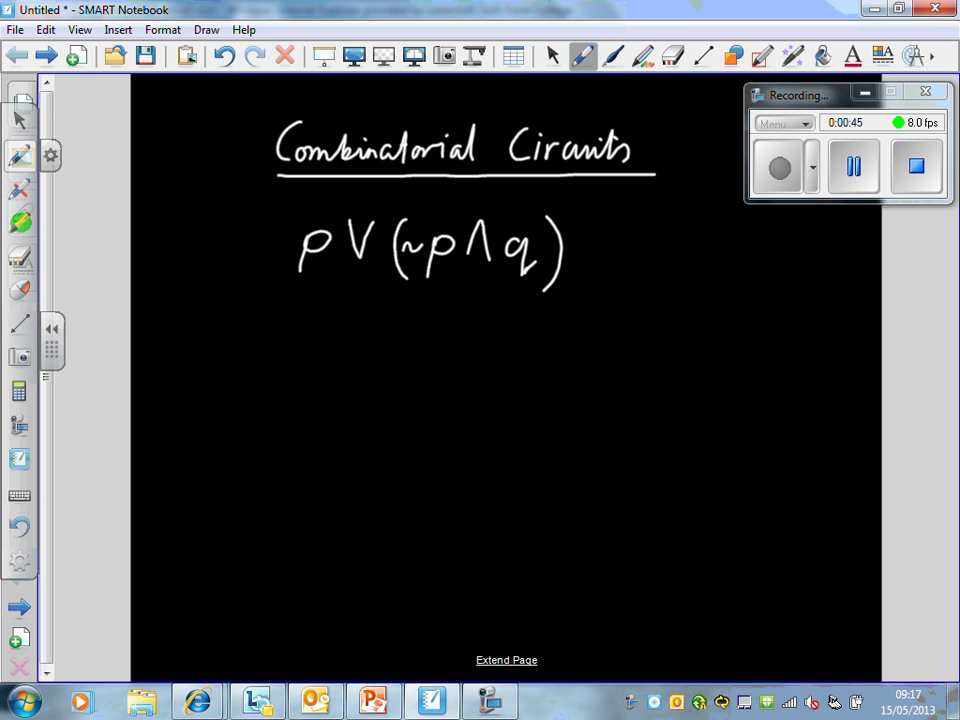
- Draw arrows under p, ~p and q, writing 0,1 beneath each
{"action": "mouse_move", "coordinate": [300, 289]}
{"action": "left_mouse_down"}
{"action": "mouse_move", "coordinate": [301, 308]}
{"action": "mouse_move", "coordinate": [280, 325]}
{"action": "mouse_move", "coordinate": [288, 338]}
{"action": "left_mouse_up"}
{"action": "left_click_drag", "start_coordinate": [301, 322], "coordinate": [301, 337]}
{"action": "mouse_move", "coordinate": [432, 287]}
{"action": "left_mouse_down"}
{"action": "mouse_move", "coordinate": [436, 316]}
{"action": "mouse_move", "coordinate": [414, 333]}
{"action": "left_mouse_up"}
{"action": "left_click_drag", "start_coordinate": [424, 338], "coordinate": [438, 343]}
{"action": "left_click_drag", "start_coordinate": [518, 280], "coordinate": [518, 320]}
{"action": "mouse_move", "coordinate": [512, 315]}
{"action": "left_mouse_down"}
{"action": "mouse_move", "coordinate": [523, 320]}
{"action": "mouse_move", "coordinate": [507, 339]}
{"action": "mouse_move", "coordinate": [518, 352]}
{"action": "left_mouse_up"}
{"action": "left_click_drag", "start_coordinate": [537, 336], "coordinate": [537, 352]}
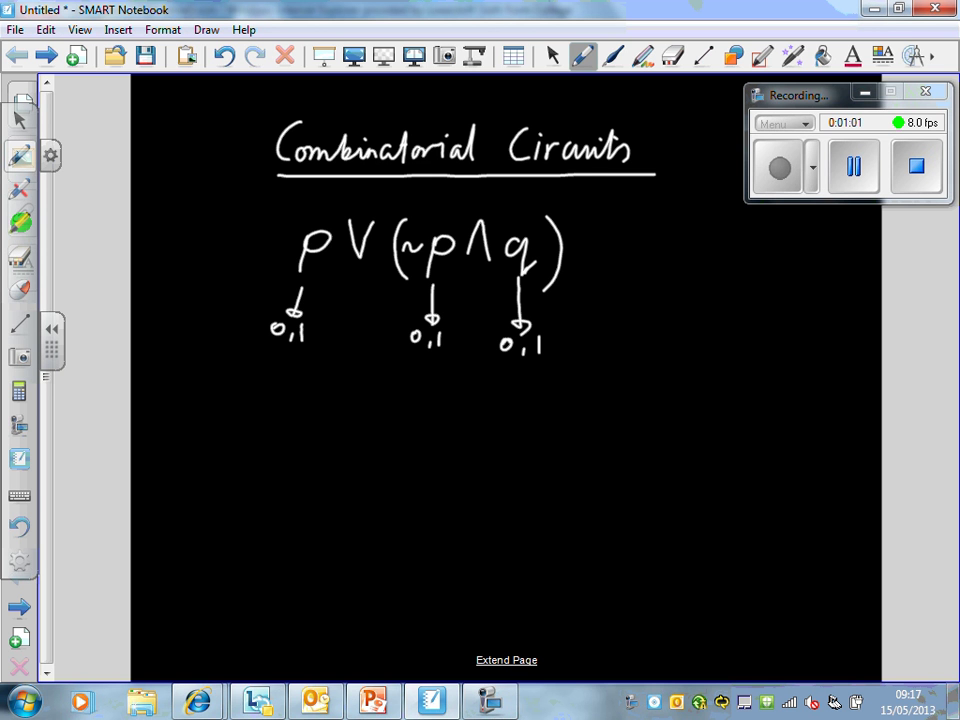
- Sketch a wire with a switch blade and a downward arrow labelled p=0
{"action": "mouse_move", "coordinate": [603, 315]}
{"action": "left_mouse_down"}
{"action": "mouse_move", "coordinate": [672, 315]}
{"action": "mouse_move", "coordinate": [710, 283]}
{"action": "mouse_move", "coordinate": [812, 317]}
{"action": "left_mouse_up"}
{"action": "mouse_move", "coordinate": [680, 225]}
{"action": "left_mouse_down"}
{"action": "mouse_move", "coordinate": [682, 255]}
{"action": "mouse_move", "coordinate": [694, 250]}
{"action": "left_mouse_up"}
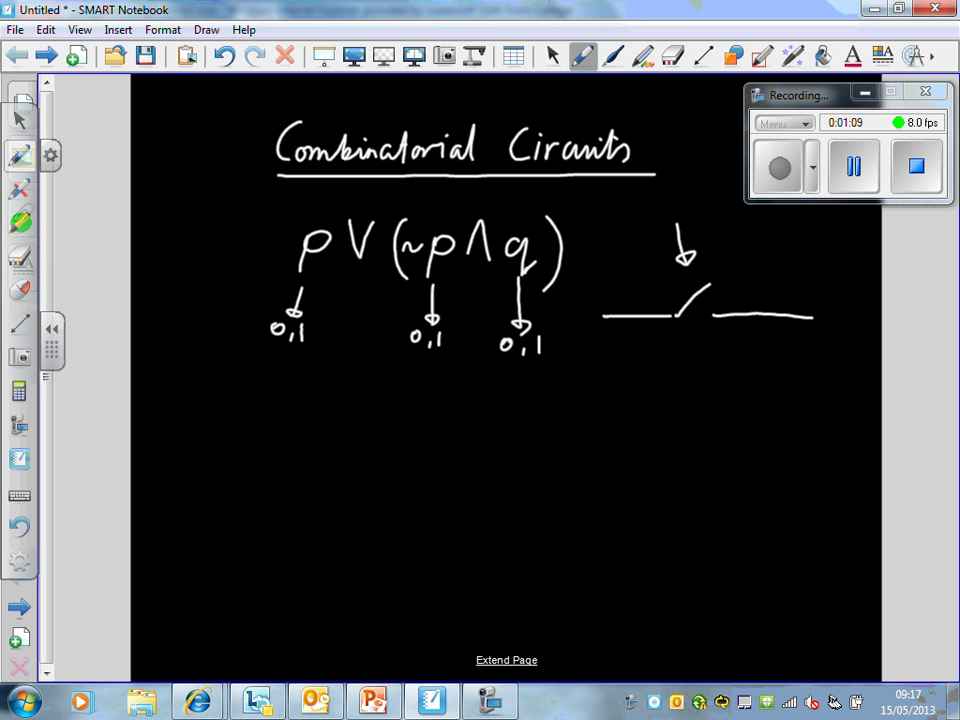
{"action": "mouse_move", "coordinate": [678, 205]}
{"action": "left_mouse_down"}
{"action": "mouse_move", "coordinate": [637, 229]}
{"action": "mouse_move", "coordinate": [639, 217]}
{"action": "left_mouse_up"}
{"action": "left_click_drag", "start_coordinate": [648, 211], "coordinate": [657, 216]}
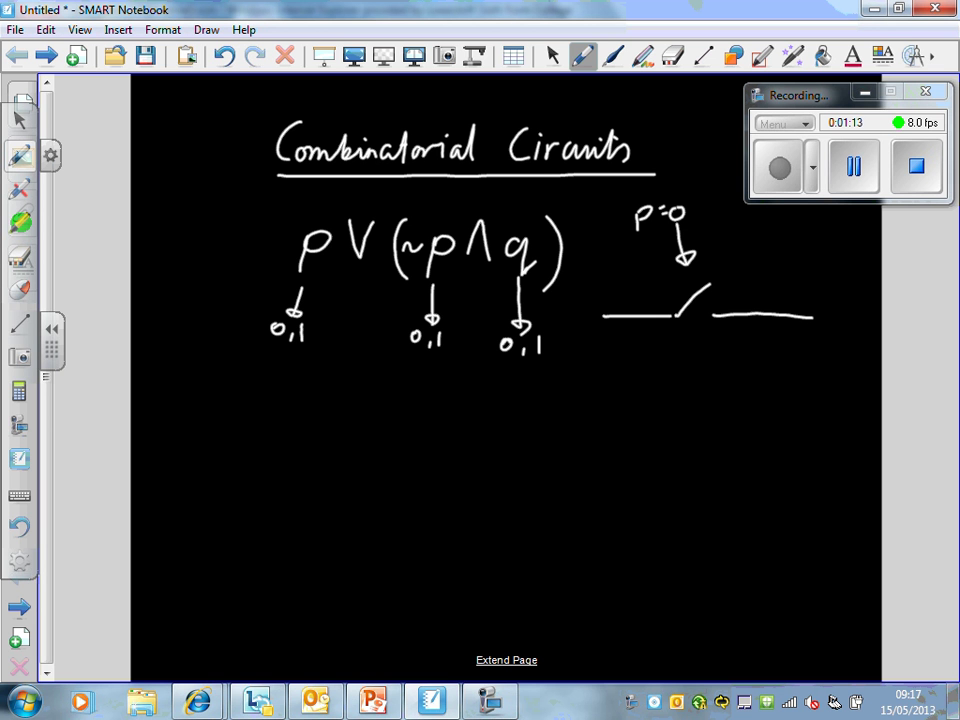
- Draw a dividing line, write p=1 below it, and underline both p=1 and p=0
{"action": "left_click_drag", "start_coordinate": [595, 361], "coordinate": [825, 365]}
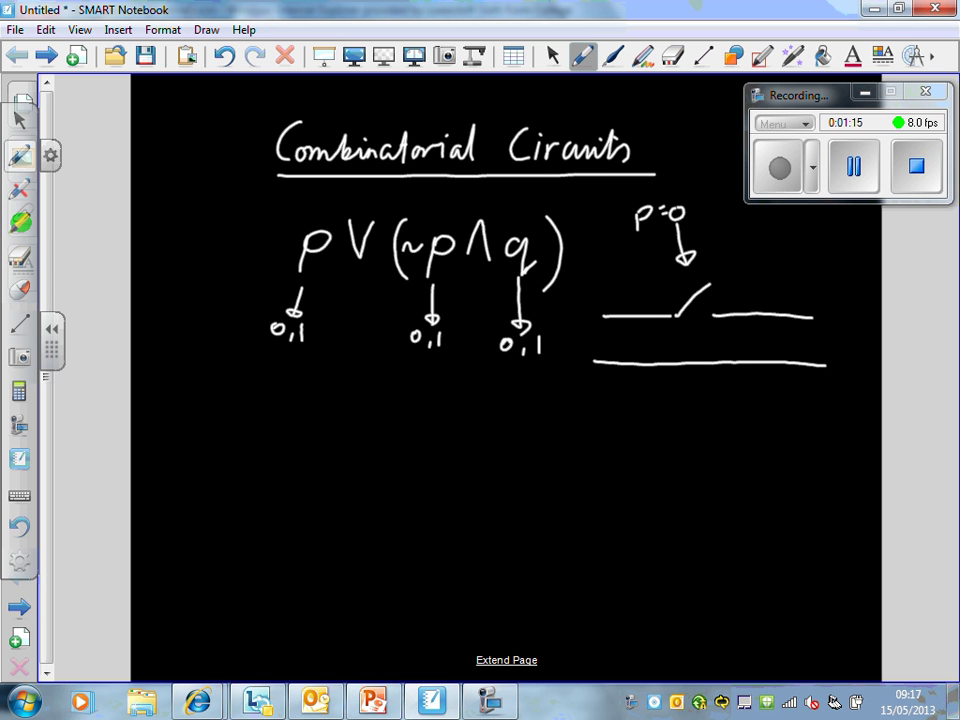
{"action": "mouse_move", "coordinate": [678, 381]}
{"action": "left_mouse_down"}
{"action": "mouse_move", "coordinate": [678, 406]}
{"action": "mouse_move", "coordinate": [689, 388]}
{"action": "left_mouse_up"}
{"action": "left_click_drag", "start_coordinate": [697, 385], "coordinate": [705, 391]}
{"action": "left_click_drag", "start_coordinate": [712, 376], "coordinate": [714, 394]}
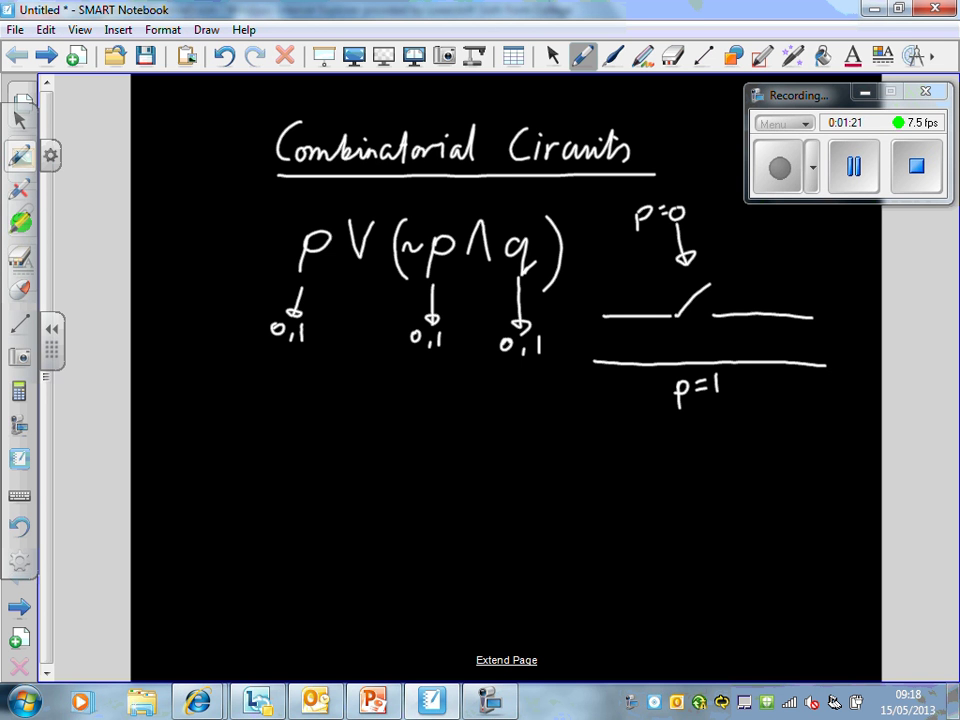
{"action": "left_click_drag", "start_coordinate": [671, 406], "coordinate": [729, 400]}
{"action": "left_click_drag", "start_coordinate": [636, 231], "coordinate": [705, 228]}
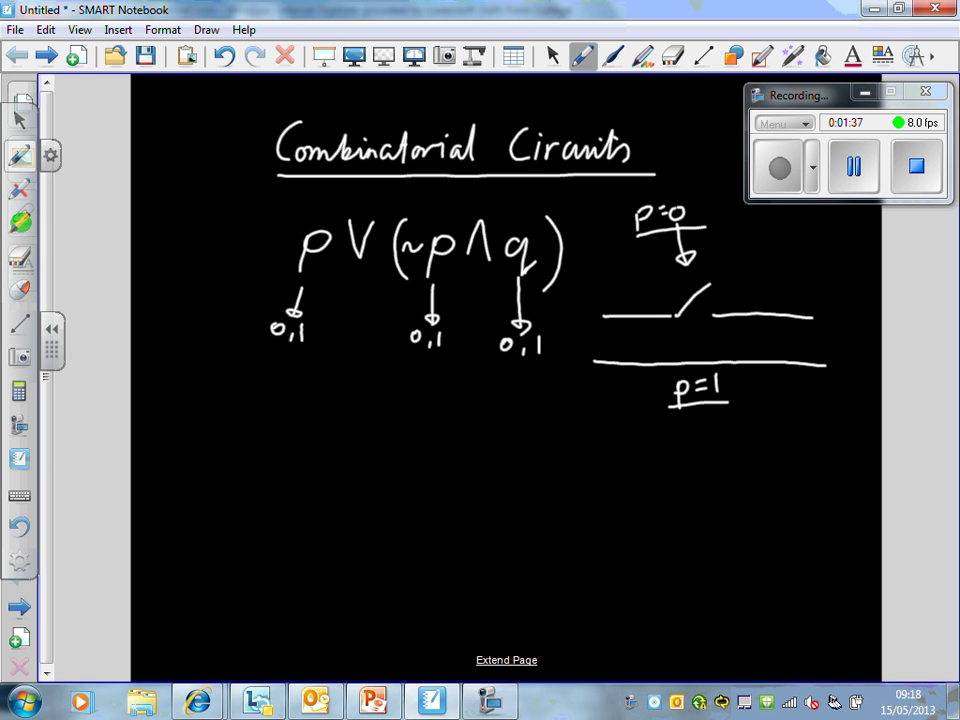
- Undo the switch blade, label the gap p, and annotate ∨ with AND
{"action": "key", "text": "ctrl+z"}
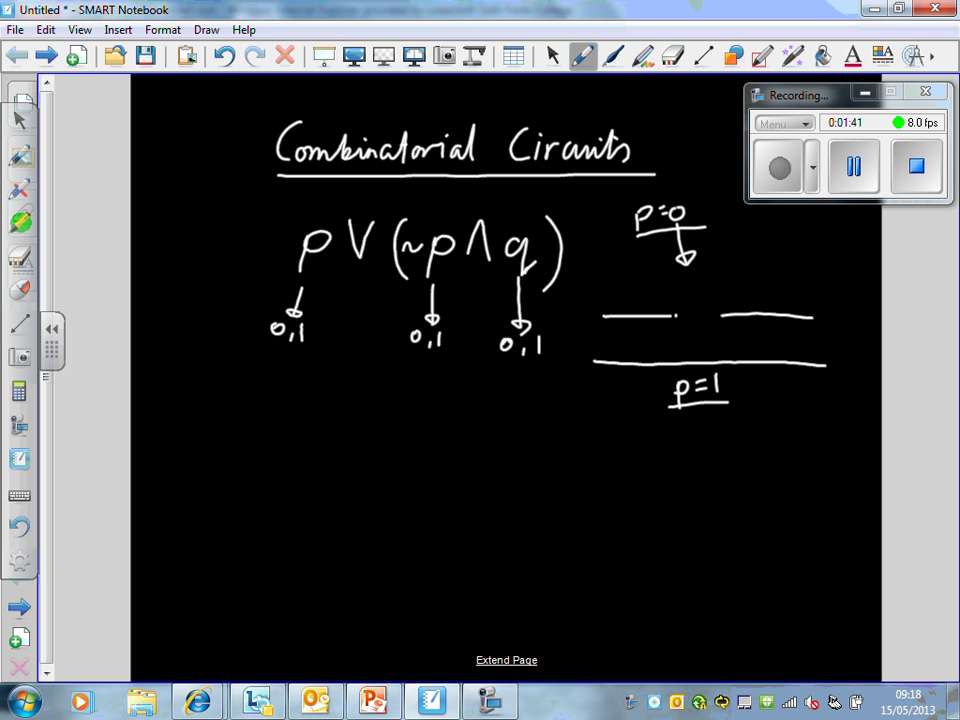
{"action": "mouse_move", "coordinate": [703, 305]}
{"action": "left_mouse_down"}
{"action": "mouse_move", "coordinate": [697, 330]}
{"action": "mouse_move", "coordinate": [702, 316]}
{"action": "left_mouse_up"}
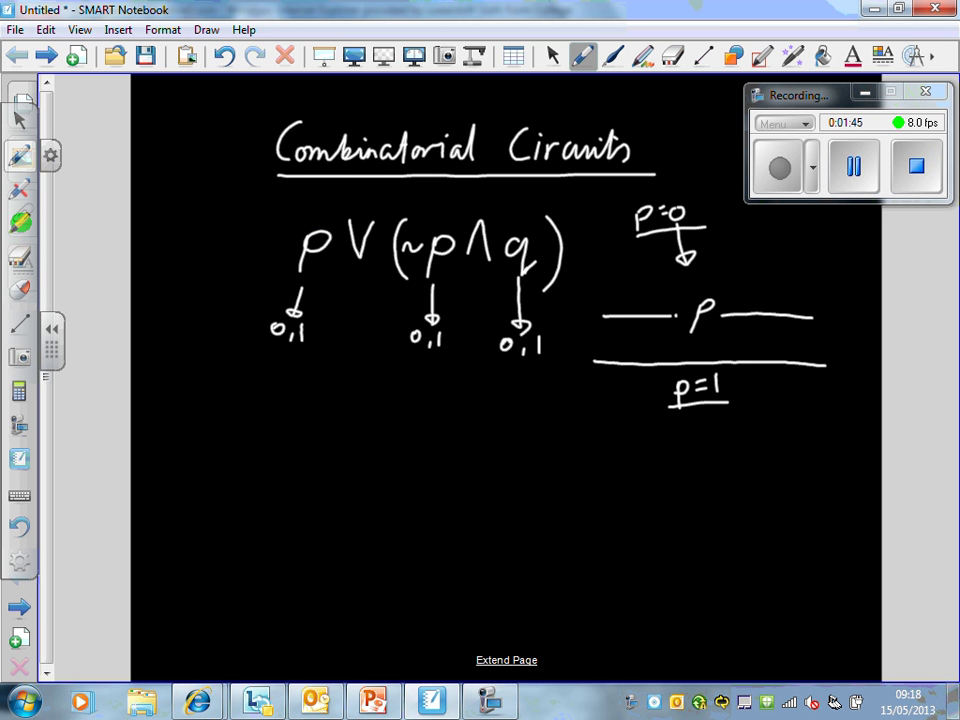
{"action": "mouse_move", "coordinate": [340, 275]}
{"action": "left_mouse_down"}
{"action": "mouse_move", "coordinate": [372, 275]}
{"action": "mouse_move", "coordinate": [341, 298]}
{"action": "left_mouse_up"}
{"action": "mouse_move", "coordinate": [350, 302]}
{"action": "left_mouse_down"}
{"action": "mouse_move", "coordinate": [329, 371]}
{"action": "mouse_move", "coordinate": [355, 365]}
{"action": "mouse_move", "coordinate": [372, 378]}
{"action": "mouse_move", "coordinate": [420, 383]}
{"action": "left_mouse_up"}
- Arrow ∧ to SERIES beside PARALLEL, then draw a lower wire carrying ~p then q
{"action": "mouse_move", "coordinate": [474, 330]}
{"action": "left_mouse_down"}
{"action": "mouse_move", "coordinate": [474, 273]}
{"action": "mouse_move", "coordinate": [480, 286]}
{"action": "left_mouse_up"}
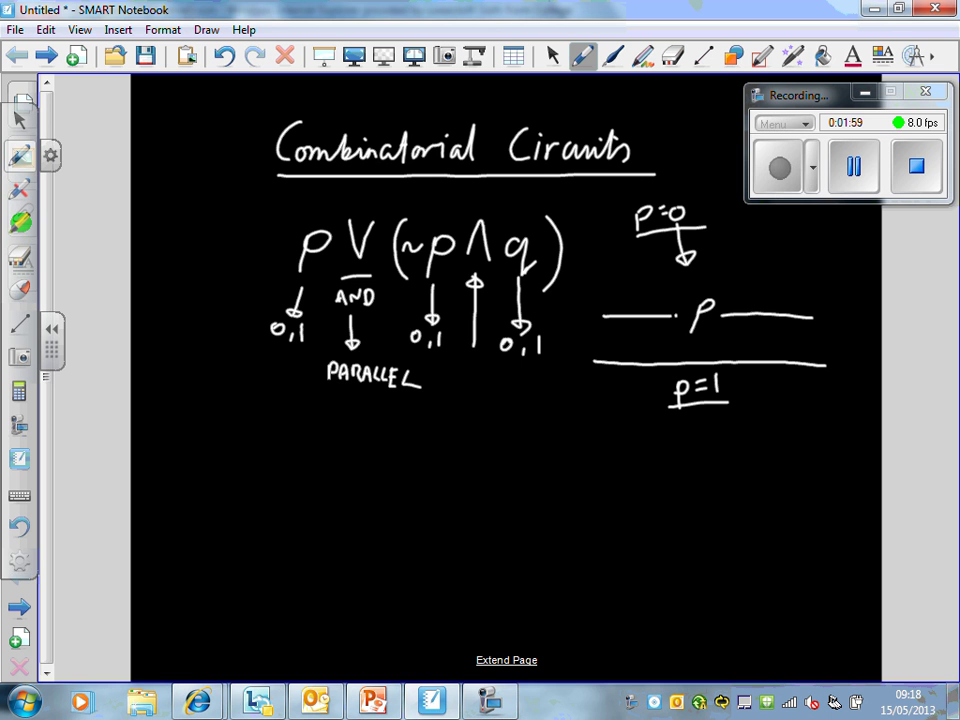
{"action": "mouse_move", "coordinate": [466, 373]}
{"action": "left_mouse_down"}
{"action": "mouse_move", "coordinate": [457, 385]}
{"action": "mouse_move", "coordinate": [508, 389]}
{"action": "left_mouse_up"}
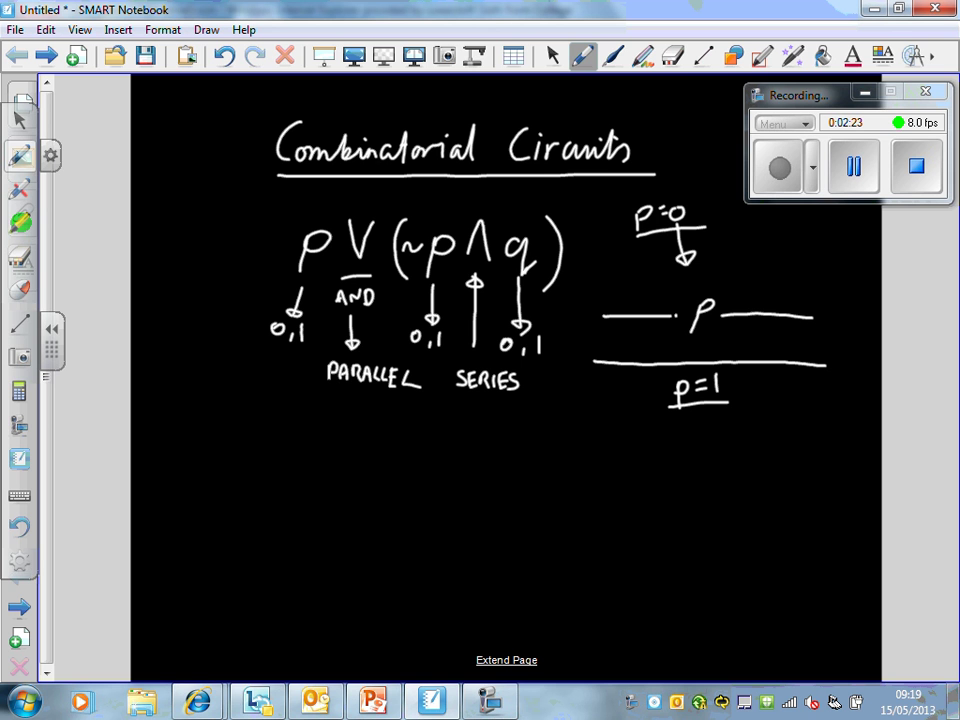
{"action": "left_click_drag", "start_coordinate": [318, 514], "coordinate": [410, 512]}
{"action": "mouse_move", "coordinate": [421, 505]}
{"action": "left_mouse_down"}
{"action": "mouse_move", "coordinate": [421, 519]}
{"action": "mouse_move", "coordinate": [483, 512]}
{"action": "left_mouse_up"}
{"action": "mouse_move", "coordinate": [497, 506]}
{"action": "left_mouse_down"}
{"action": "mouse_move", "coordinate": [508, 528]}
{"action": "mouse_move", "coordinate": [540, 511]}
{"action": "mouse_move", "coordinate": [589, 510]}
{"action": "left_mouse_up"}
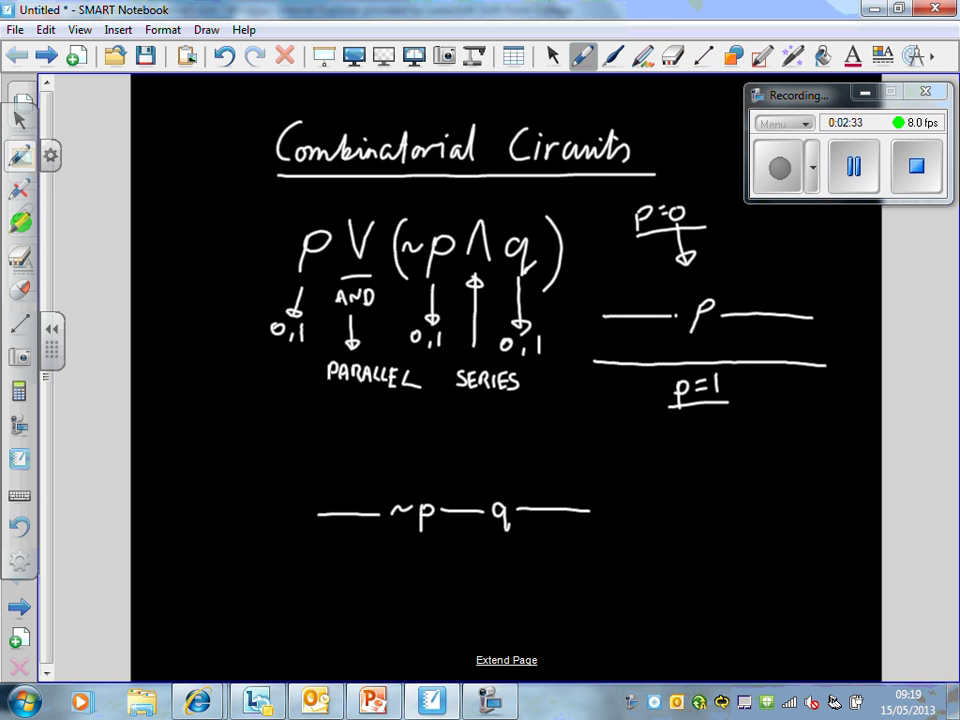
- Draw a bar over (~p∧q) and scribble out the AND label
{"action": "left_click_drag", "start_coordinate": [400, 204], "coordinate": [558, 202]}
{"action": "left_click_drag", "start_coordinate": [463, 183], "coordinate": [463, 196]}
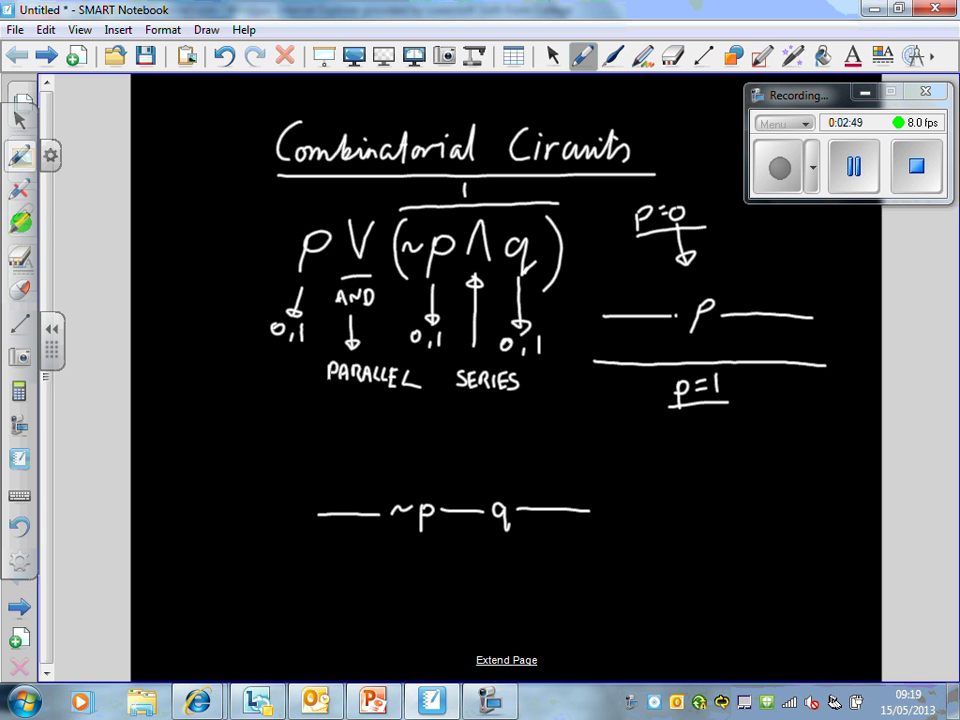
{"action": "left_click_drag", "start_coordinate": [336, 280], "coordinate": [357, 279]}
{"action": "mouse_move", "coordinate": [336, 294]}
{"action": "left_mouse_down"}
{"action": "mouse_move", "coordinate": [372, 294]}
{"action": "mouse_move", "coordinate": [366, 283]}
{"action": "left_mouse_up"}
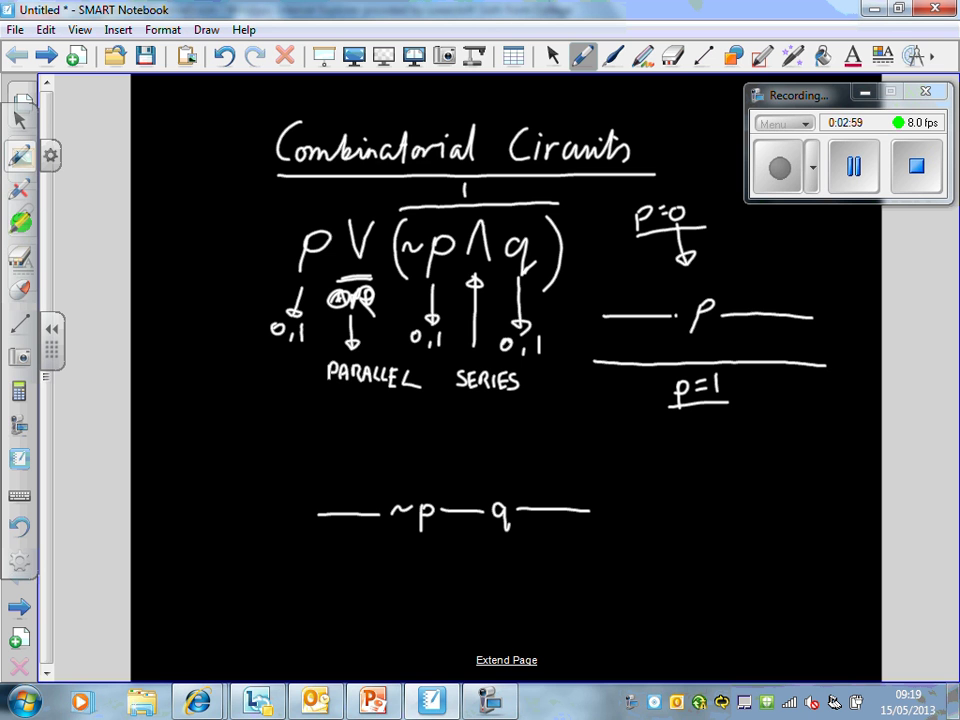
- Add a parallel lower branch with p, join both branches, extend the input wire, and attach a lamp
{"action": "mouse_move", "coordinate": [318, 513]}
{"action": "left_mouse_down"}
{"action": "mouse_move", "coordinate": [317, 590]}
{"action": "mouse_move", "coordinate": [453, 593]}
{"action": "left_mouse_up"}
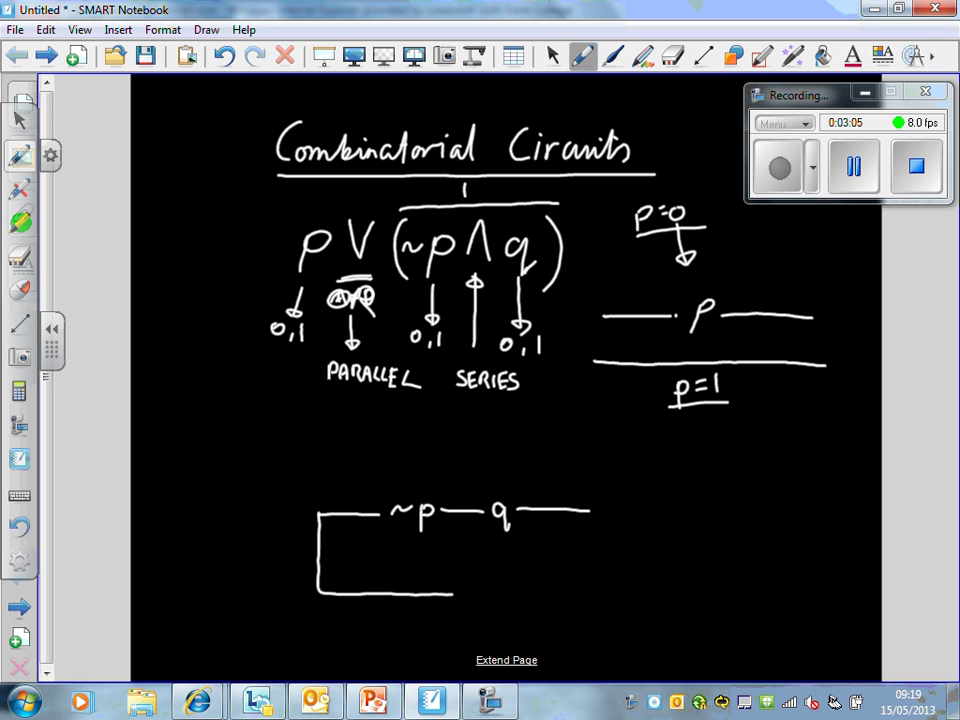
{"action": "mouse_move", "coordinate": [466, 577]}
{"action": "left_mouse_down"}
{"action": "mouse_move", "coordinate": [467, 615]}
{"action": "mouse_move", "coordinate": [471, 587]}
{"action": "mouse_move", "coordinate": [469, 597]}
{"action": "mouse_move", "coordinate": [581, 594]}
{"action": "left_mouse_up"}
{"action": "left_click_drag", "start_coordinate": [589, 510], "coordinate": [597, 594]}
{"action": "left_click_drag", "start_coordinate": [593, 548], "coordinate": [684, 548]}
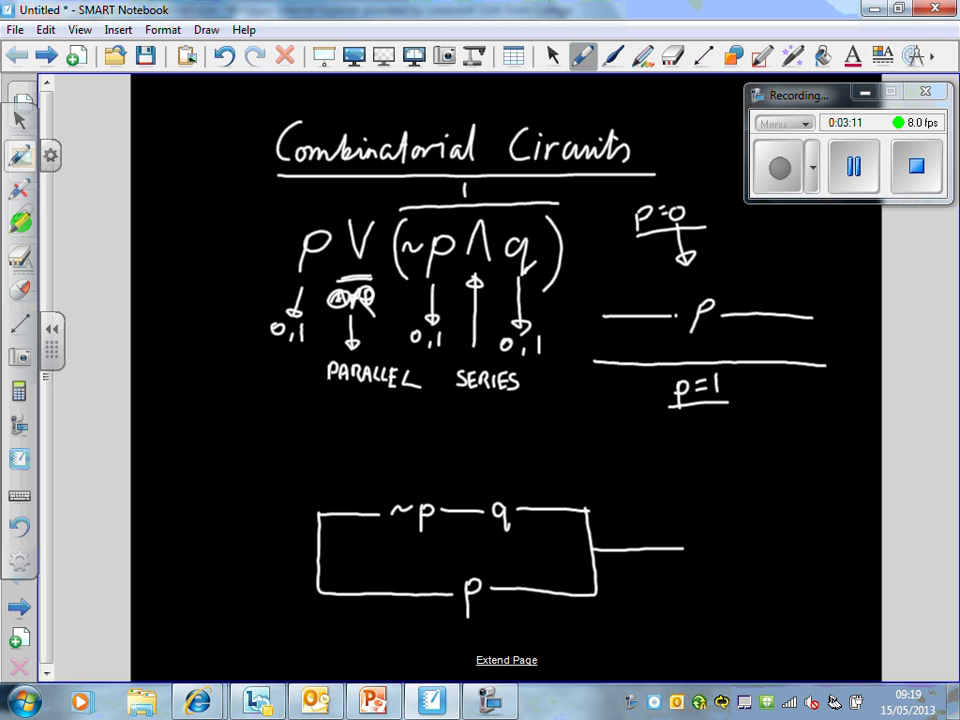
{"action": "left_click_drag", "start_coordinate": [318, 550], "coordinate": [252, 551]}
{"action": "left_click_drag", "start_coordinate": [594, 549], "coordinate": [677, 548]}
{"action": "mouse_move", "coordinate": [702, 523]}
{"action": "left_mouse_down"}
{"action": "mouse_move", "coordinate": [685, 565]}
{"action": "mouse_move", "coordinate": [720, 566]}
{"action": "left_mouse_up"}
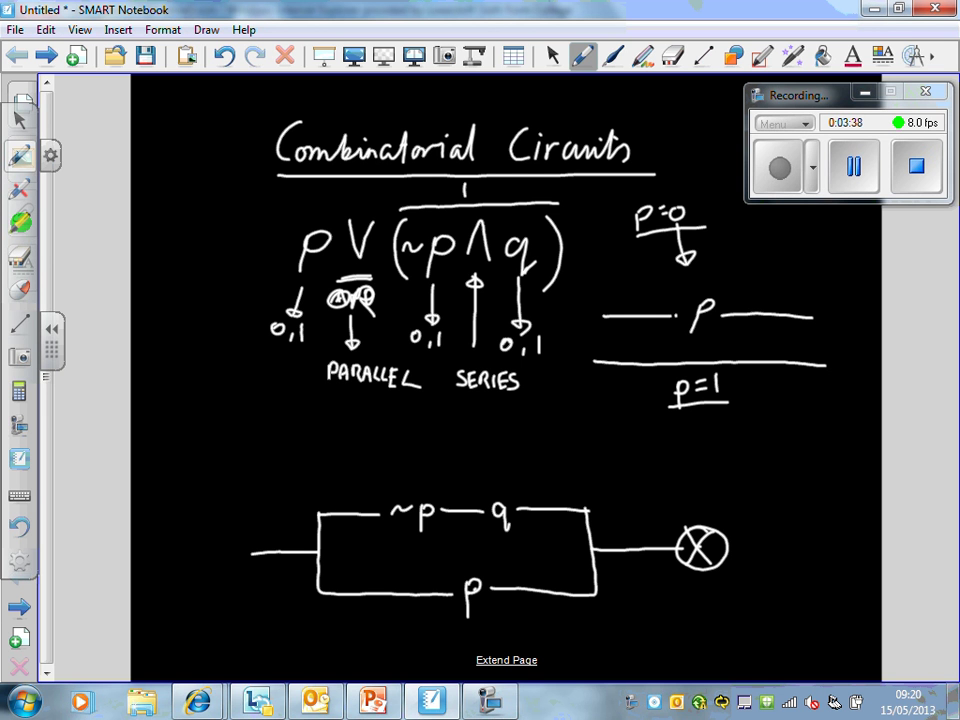
- Write ∧ = series above the top branch and V = parallel inside the loop
{"action": "mouse_move", "coordinate": [453, 500]}
{"action": "left_mouse_down"}
{"action": "mouse_move", "coordinate": [470, 500]}
{"action": "mouse_move", "coordinate": [487, 463]}
{"action": "left_mouse_up"}
{"action": "left_click_drag", "start_coordinate": [480, 478], "coordinate": [520, 457]}
{"action": "left_click_drag", "start_coordinate": [522, 460], "coordinate": [553, 452]}
{"action": "left_click_drag", "start_coordinate": [358, 543], "coordinate": [400, 551]}
{"action": "mouse_move", "coordinate": [390, 561]}
{"action": "left_mouse_down"}
{"action": "mouse_move", "coordinate": [446, 538]}
{"action": "mouse_move", "coordinate": [478, 545]}
{"action": "left_mouse_up"}
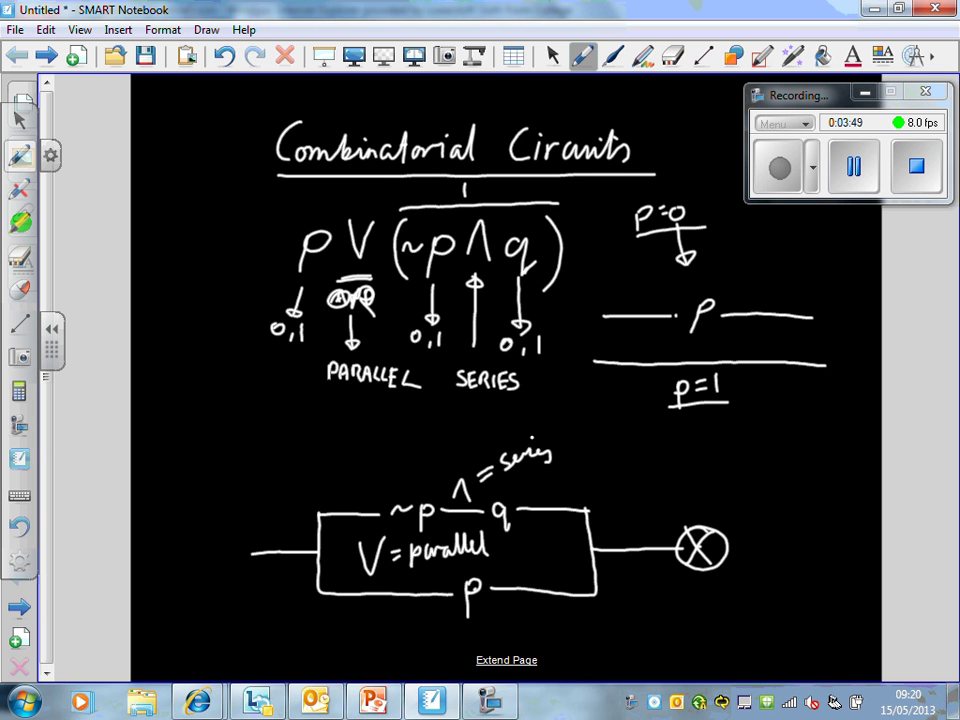
- Rewrite p V (~p∧q) below the circuit diagram
{"action": "scroll", "coordinate": [506, 380], "scroll_direction": "down", "scroll_amount": 4}
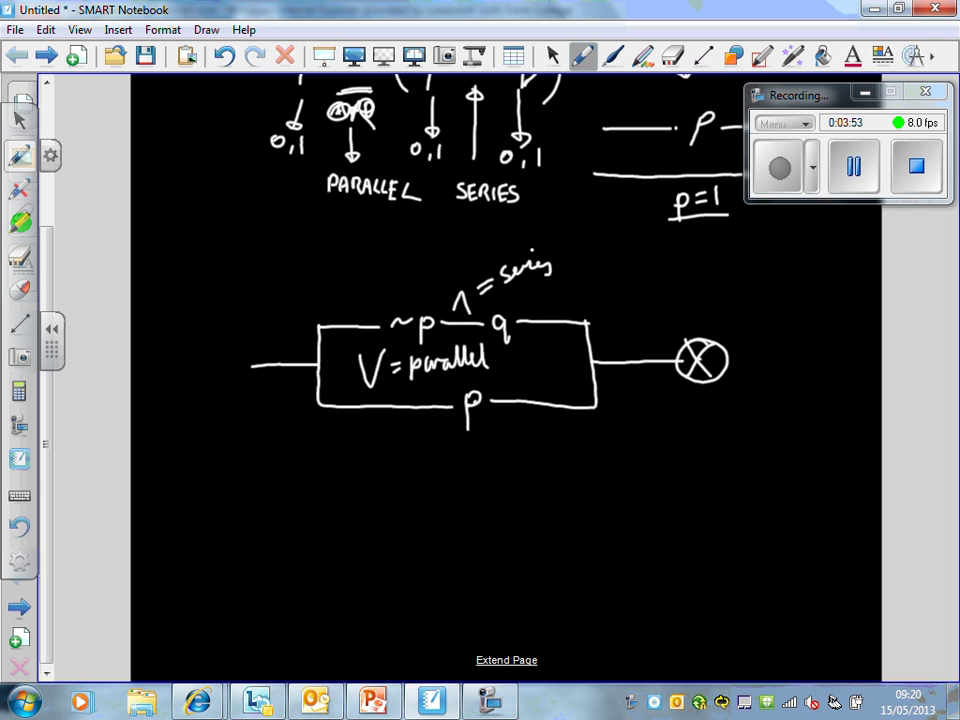
{"action": "mouse_move", "coordinate": [336, 476]}
{"action": "left_mouse_down"}
{"action": "mouse_move", "coordinate": [336, 514]}
{"action": "mouse_move", "coordinate": [338, 496]}
{"action": "mouse_move", "coordinate": [401, 468]}
{"action": "mouse_move", "coordinate": [419, 507]}
{"action": "mouse_move", "coordinate": [438, 480]}
{"action": "mouse_move", "coordinate": [448, 514]}
{"action": "left_mouse_up"}
{"action": "mouse_move", "coordinate": [449, 481]}
{"action": "left_mouse_down"}
{"action": "mouse_move", "coordinate": [448, 511]}
{"action": "mouse_move", "coordinate": [478, 481]}
{"action": "mouse_move", "coordinate": [492, 495]}
{"action": "mouse_move", "coordinate": [506, 489]}
{"action": "mouse_move", "coordinate": [520, 511]}
{"action": "mouse_move", "coordinate": [528, 478]}
{"action": "mouse_move", "coordinate": [528, 514]}
{"action": "left_mouse_up"}
- Write the heading Logic Gates// beneath the formula
{"action": "scroll", "coordinate": [506, 380], "scroll_direction": "down", "scroll_amount": 3}
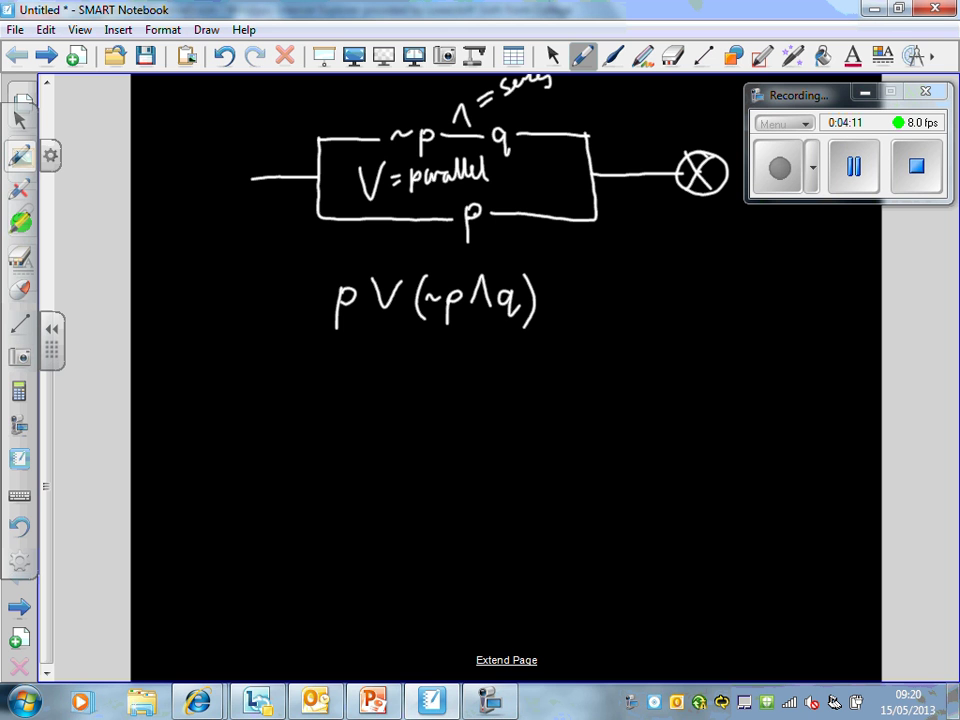
{"action": "mouse_move", "coordinate": [189, 361]}
{"action": "left_mouse_down"}
{"action": "mouse_move", "coordinate": [200, 384]}
{"action": "mouse_move", "coordinate": [213, 374]}
{"action": "mouse_move", "coordinate": [218, 395]}
{"action": "left_mouse_up"}
{"action": "mouse_move", "coordinate": [235, 374]}
{"action": "left_mouse_down"}
{"action": "mouse_move", "coordinate": [215, 415]}
{"action": "mouse_move", "coordinate": [257, 415]}
{"action": "mouse_move", "coordinate": [290, 386]}
{"action": "mouse_move", "coordinate": [274, 425]}
{"action": "left_mouse_up"}
{"action": "left_click", "coordinate": [236, 366]}
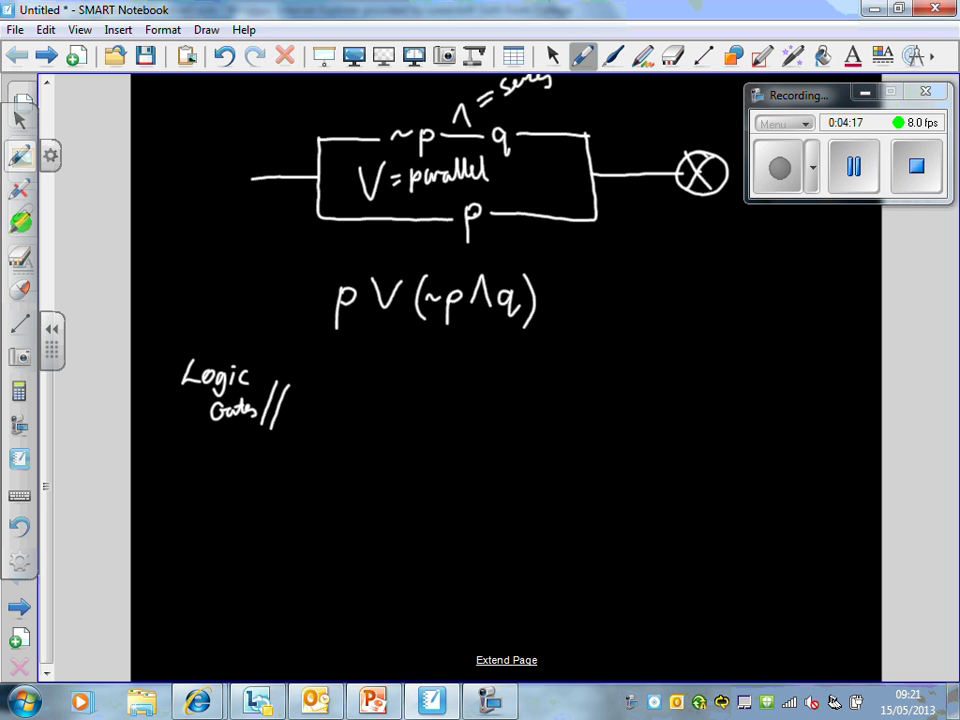
- Draw a NOT gate with input p and output labelled ~p
{"action": "mouse_move", "coordinate": [349, 374]}
{"action": "left_mouse_down"}
{"action": "mouse_move", "coordinate": [349, 409]}
{"action": "mouse_move", "coordinate": [388, 389]}
{"action": "mouse_move", "coordinate": [350, 409]}
{"action": "left_mouse_up"}
{"action": "left_click_drag", "start_coordinate": [400, 386], "coordinate": [400, 397]}
{"action": "mouse_move", "coordinate": [322, 391]}
{"action": "left_mouse_down"}
{"action": "mouse_move", "coordinate": [349, 391]}
{"action": "mouse_move", "coordinate": [329, 368]}
{"action": "mouse_move", "coordinate": [323, 375]}
{"action": "left_mouse_up"}
{"action": "mouse_move", "coordinate": [409, 391]}
{"action": "left_mouse_down"}
{"action": "mouse_move", "coordinate": [430, 391]}
{"action": "mouse_move", "coordinate": [430, 371]}
{"action": "left_mouse_up"}
{"action": "mouse_move", "coordinate": [440, 367]}
{"action": "left_mouse_down"}
{"action": "mouse_move", "coordinate": [440, 385]}
{"action": "mouse_move", "coordinate": [441, 377]}
{"action": "left_mouse_up"}
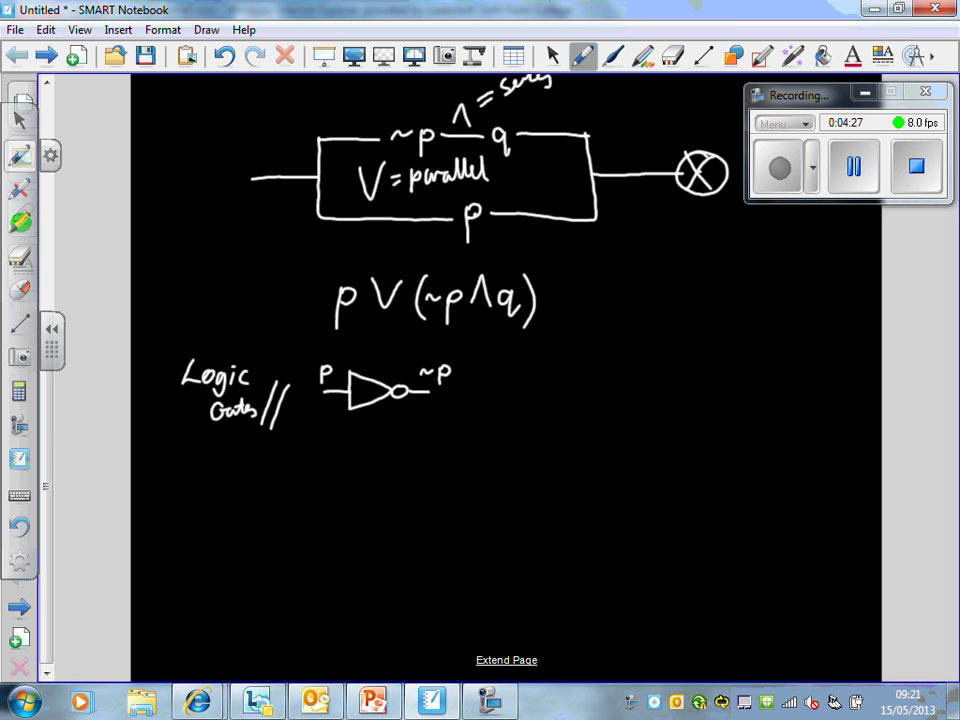
- Draw a D-shaped AND gate with inputs and output labelled p∧q
{"action": "left_click_drag", "start_coordinate": [519, 366], "coordinate": [519, 412]}
{"action": "mouse_move", "coordinate": [519, 366]}
{"action": "left_mouse_down"}
{"action": "mouse_move", "coordinate": [550, 367]}
{"action": "mouse_move", "coordinate": [567, 409]}
{"action": "mouse_move", "coordinate": [519, 413]}
{"action": "left_mouse_up"}
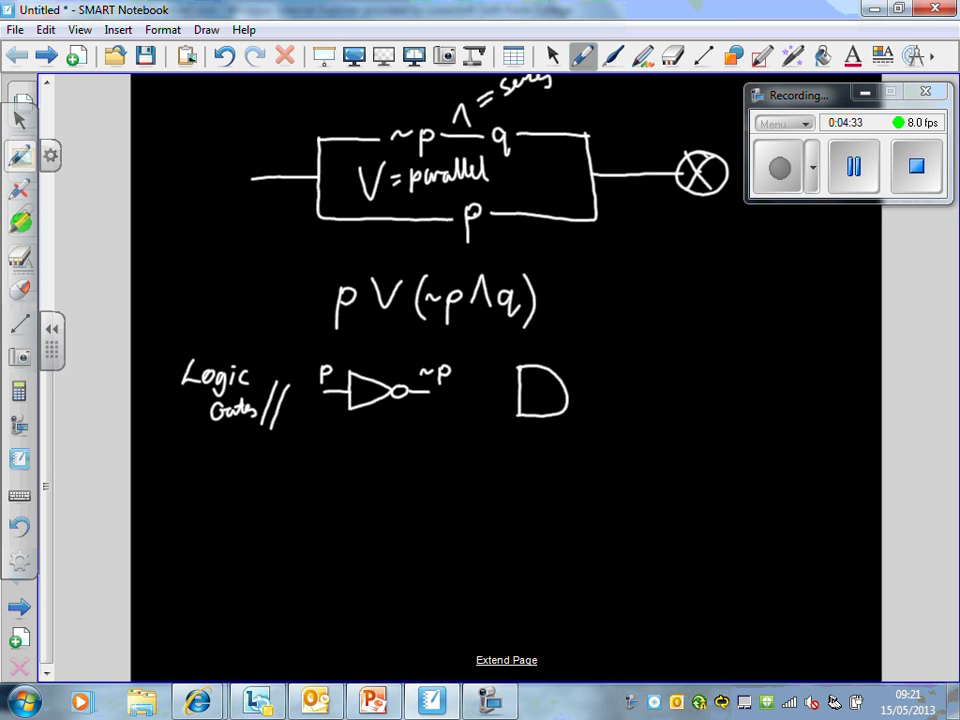
{"action": "mouse_move", "coordinate": [488, 394]}
{"action": "left_mouse_down"}
{"action": "mouse_move", "coordinate": [515, 374]}
{"action": "mouse_move", "coordinate": [478, 374]}
{"action": "mouse_move", "coordinate": [487, 368]}
{"action": "mouse_move", "coordinate": [481, 416]}
{"action": "left_mouse_up"}
{"action": "left_click_drag", "start_coordinate": [568, 387], "coordinate": [642, 387]}
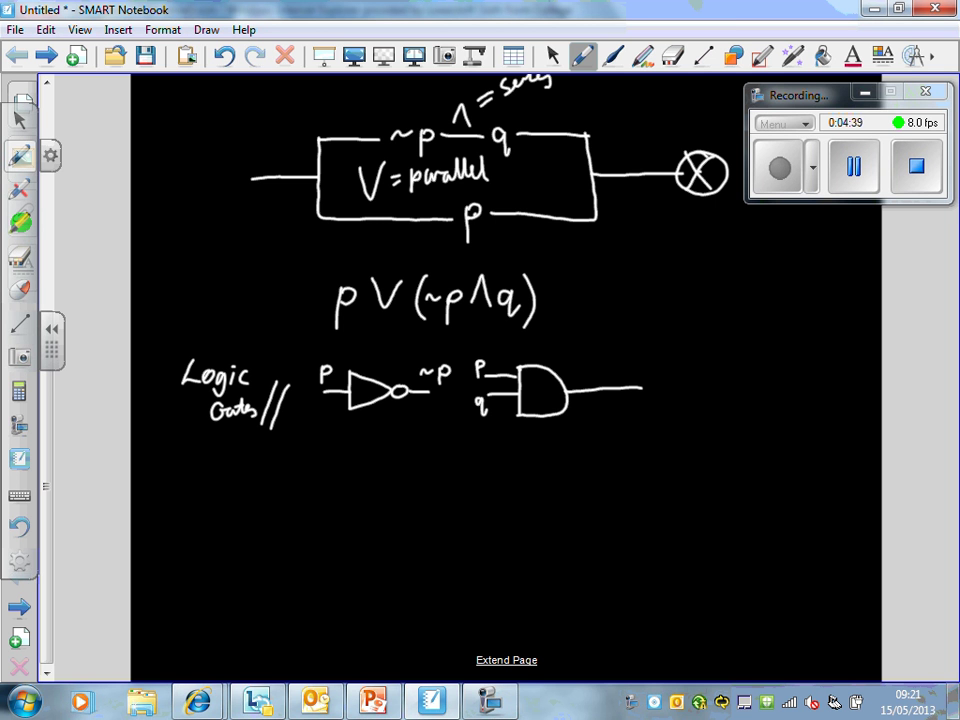
{"action": "mouse_move", "coordinate": [576, 366]}
{"action": "left_mouse_down"}
{"action": "mouse_move", "coordinate": [597, 366]}
{"action": "mouse_move", "coordinate": [603, 379]}
{"action": "left_mouse_up"}
{"action": "mouse_move", "coordinate": [618, 368]}
{"action": "left_mouse_down"}
{"action": "mouse_move", "coordinate": [678, 367]}
{"action": "mouse_move", "coordinate": [694, 394]}
{"action": "mouse_move", "coordinate": [671, 426]}
{"action": "mouse_move", "coordinate": [709, 421]}
{"action": "mouse_move", "coordinate": [742, 400]}
{"action": "left_mouse_up"}
- Draw an OR gate with two inputs and output labelled p∨q
{"action": "left_click_drag", "start_coordinate": [672, 362], "coordinate": [745, 392]}
{"action": "left_click_drag", "start_coordinate": [660, 373], "coordinate": [690, 372]}
{"action": "mouse_move", "coordinate": [660, 401]}
{"action": "left_mouse_down"}
{"action": "mouse_move", "coordinate": [685, 370]}
{"action": "mouse_move", "coordinate": [691, 399]}
{"action": "mouse_move", "coordinate": [647, 367]}
{"action": "mouse_move", "coordinate": [652, 410]}
{"action": "left_mouse_up"}
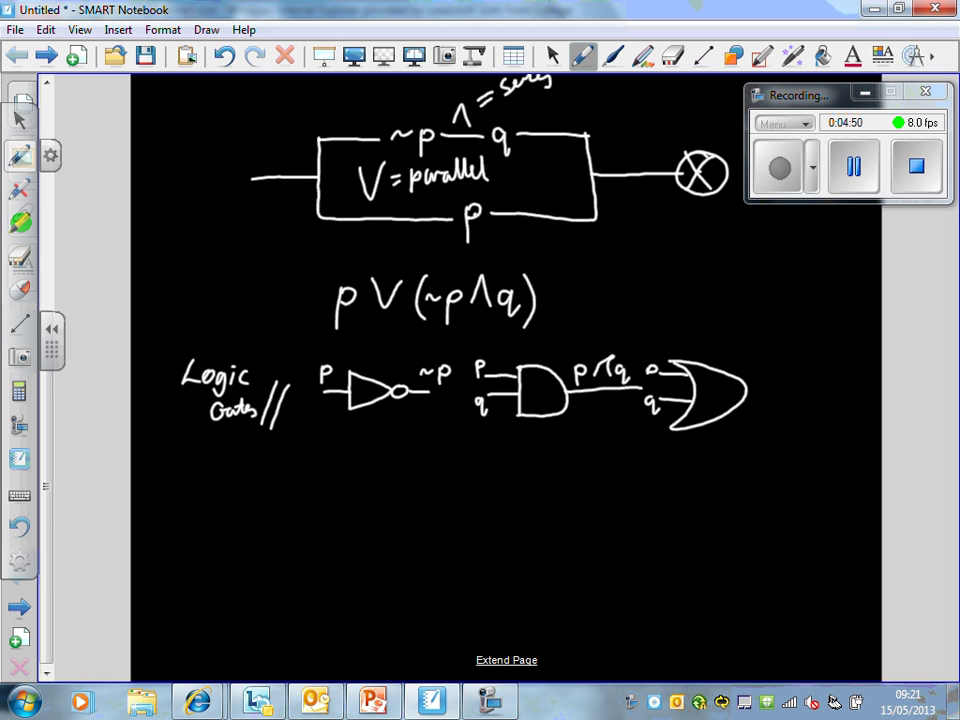
{"action": "mouse_move", "coordinate": [747, 389]}
{"action": "left_mouse_down"}
{"action": "mouse_move", "coordinate": [825, 388]}
{"action": "mouse_move", "coordinate": [768, 357]}
{"action": "mouse_move", "coordinate": [766, 368]}
{"action": "mouse_move", "coordinate": [795, 357]}
{"action": "mouse_move", "coordinate": [812, 378]}
{"action": "left_mouse_up"}
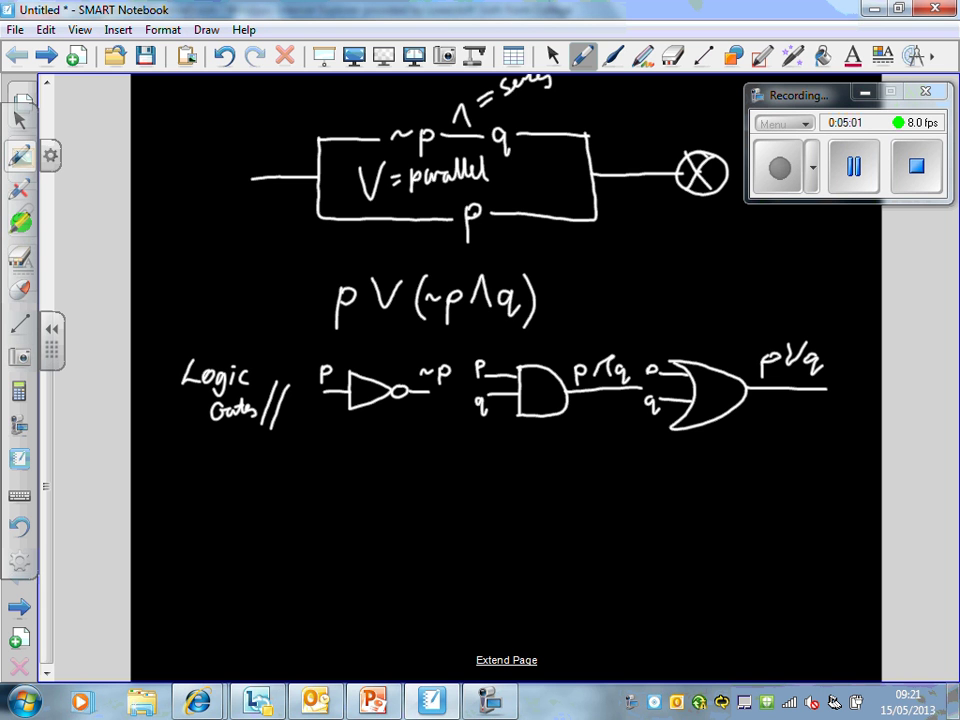
- Draw p and q input lines and thicken the switch circuit's incoming wire
{"action": "scroll", "coordinate": [506, 380], "scroll_direction": "down", "scroll_amount": 3}
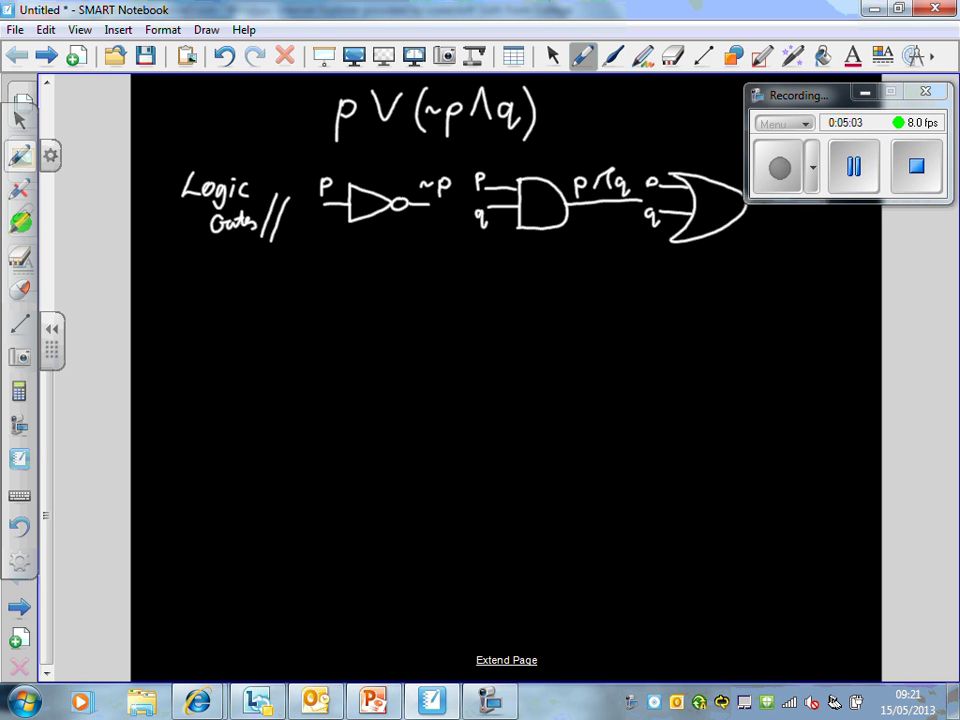
{"action": "scroll", "coordinate": [44, 435], "scroll_direction": "up", "scroll_amount": 1}
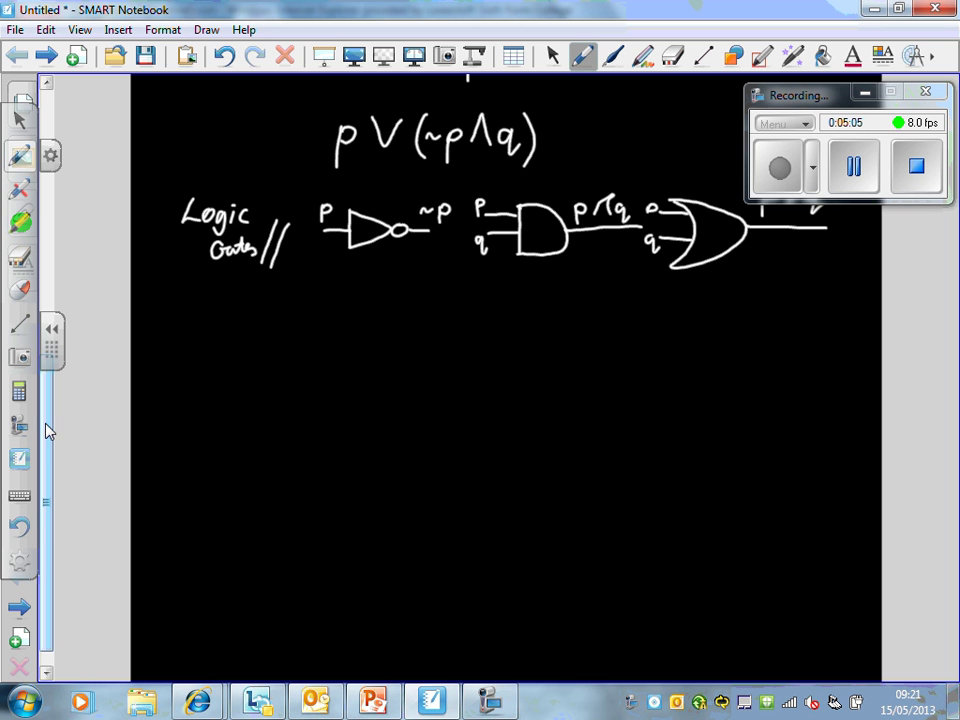
{"action": "mouse_move", "coordinate": [190, 347]}
{"action": "left_mouse_down"}
{"action": "mouse_move", "coordinate": [316, 347]}
{"action": "mouse_move", "coordinate": [167, 354]}
{"action": "left_mouse_up"}
{"action": "mouse_move", "coordinate": [167, 418]}
{"action": "left_mouse_down"}
{"action": "mouse_move", "coordinate": [328, 418]}
{"action": "mouse_move", "coordinate": [155, 411]}
{"action": "mouse_move", "coordinate": [158, 440]}
{"action": "left_mouse_up"}
{"action": "scroll", "coordinate": [50, 448], "scroll_direction": "up", "scroll_amount": 5}
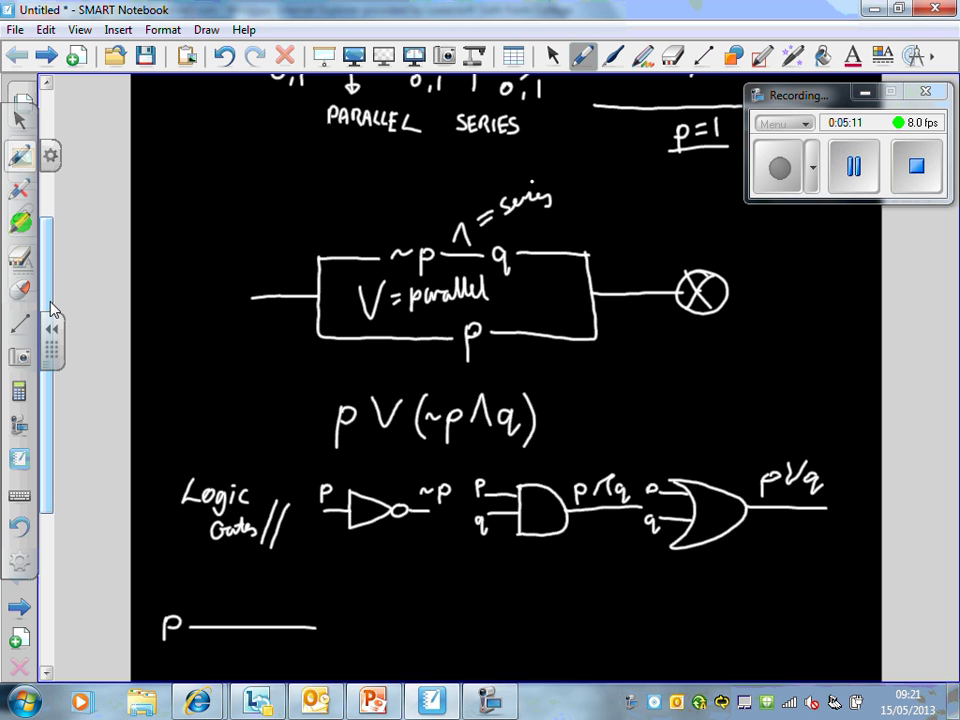
{"action": "left_click_drag", "start_coordinate": [246, 297], "coordinate": [316, 297]}
- Box p V (~p∧q), write INPUTS above the input lines, and arrow to the box
{"action": "mouse_move", "coordinate": [318, 456]}
{"action": "left_mouse_down"}
{"action": "mouse_move", "coordinate": [540, 458]}
{"action": "mouse_move", "coordinate": [375, 380]}
{"action": "mouse_move", "coordinate": [324, 452]}
{"action": "left_mouse_up"}
{"action": "left_click_drag", "start_coordinate": [37, 304], "coordinate": [44, 528]}
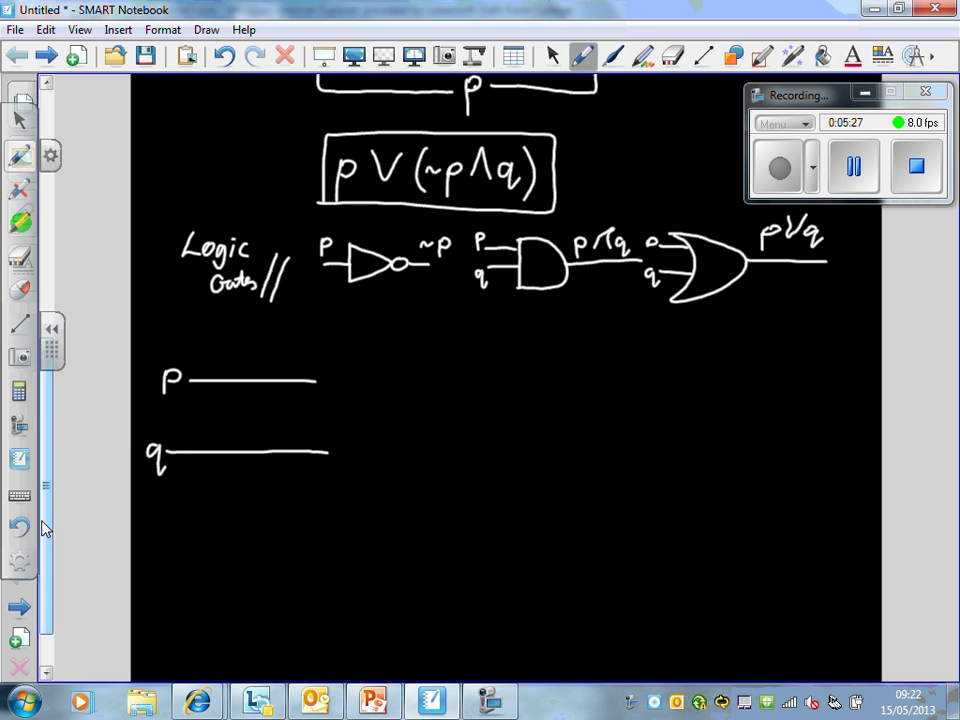
{"action": "mouse_move", "coordinate": [140, 311]}
{"action": "left_mouse_down"}
{"action": "mouse_move", "coordinate": [140, 324]}
{"action": "mouse_move", "coordinate": [155, 311]}
{"action": "mouse_move", "coordinate": [181, 311]}
{"action": "left_mouse_up"}
{"action": "left_click_drag", "start_coordinate": [186, 310], "coordinate": [187, 325]}
{"action": "mouse_move", "coordinate": [182, 311]}
{"action": "left_mouse_down"}
{"action": "mouse_move", "coordinate": [193, 310]}
{"action": "mouse_move", "coordinate": [195, 324]}
{"action": "left_mouse_up"}
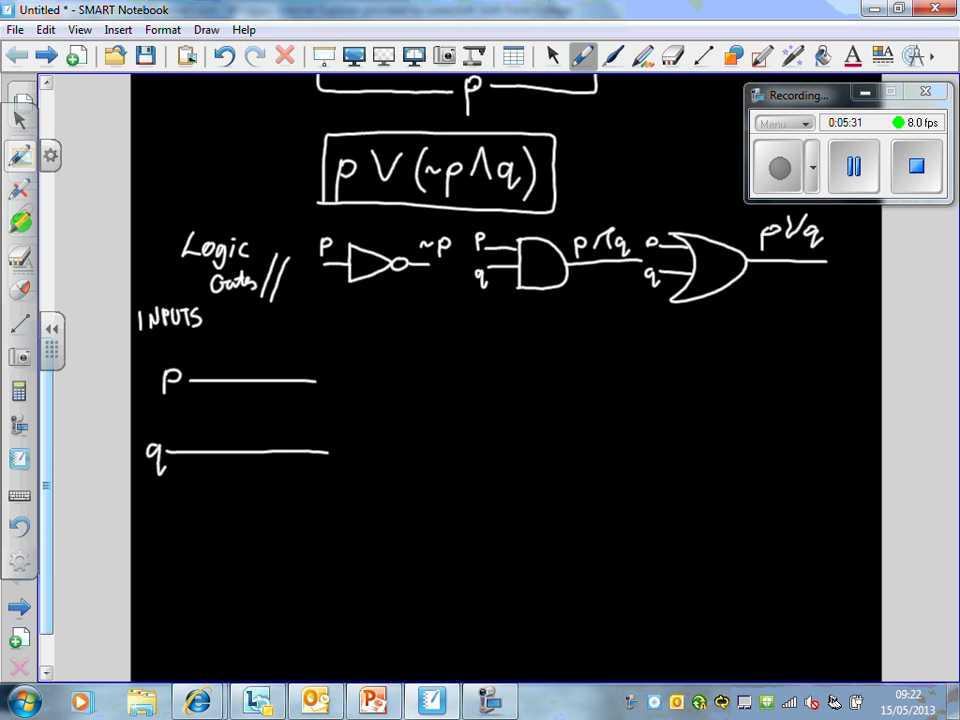
{"action": "mouse_move", "coordinate": [212, 167]}
{"action": "left_mouse_down"}
{"action": "mouse_move", "coordinate": [290, 167]}
{"action": "mouse_move", "coordinate": [288, 186]}
{"action": "left_mouse_up"}
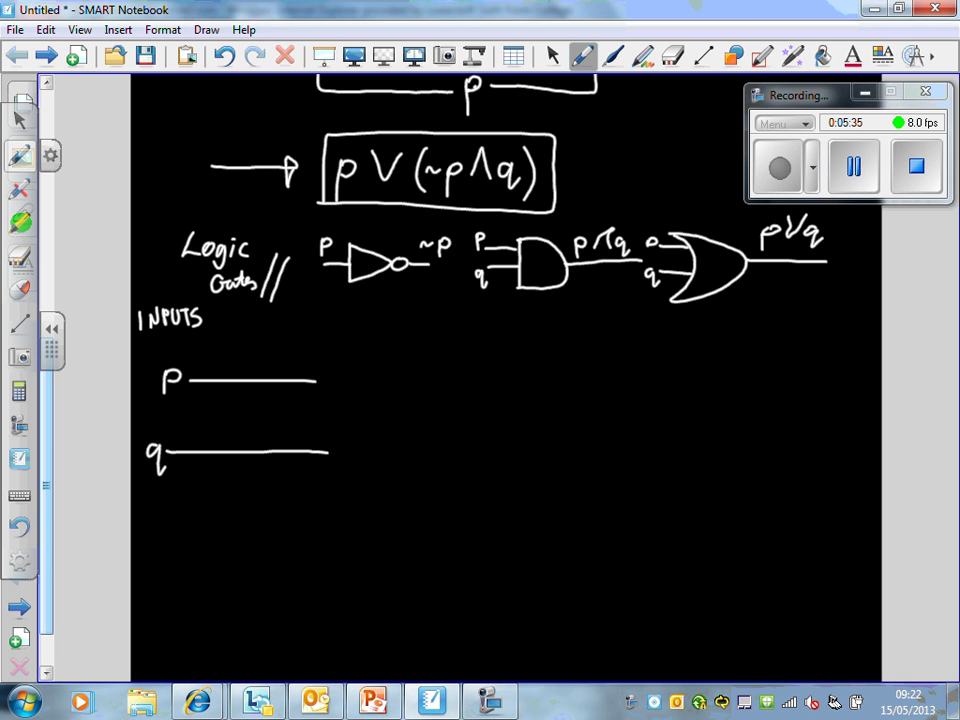
{"action": "left_click_drag", "start_coordinate": [314, 383], "coordinate": [336, 383]}
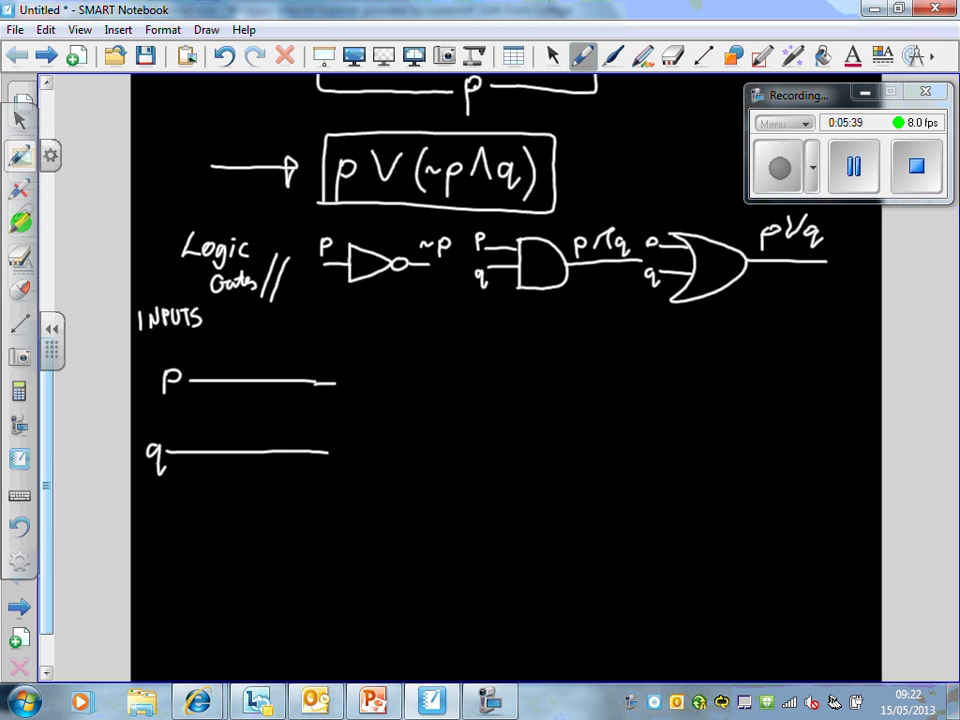